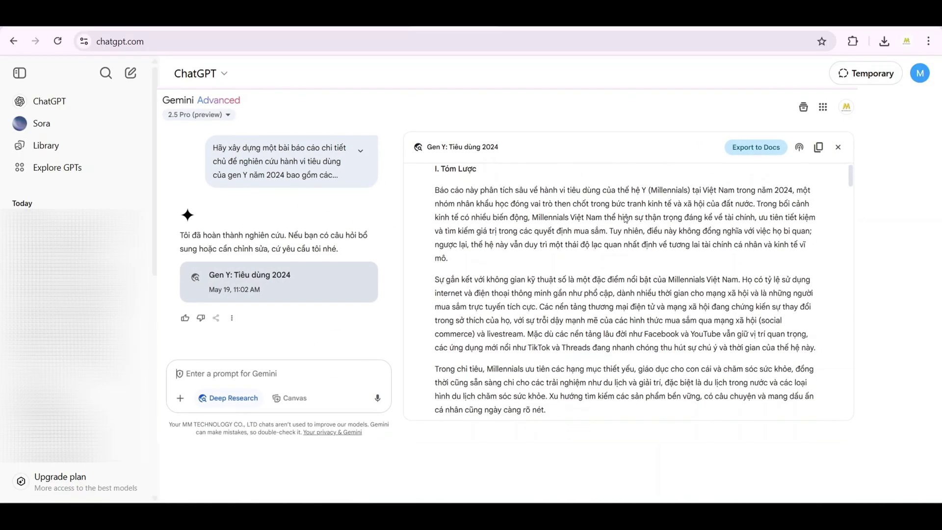
pyautogui.scroll(-3, 626, 219)
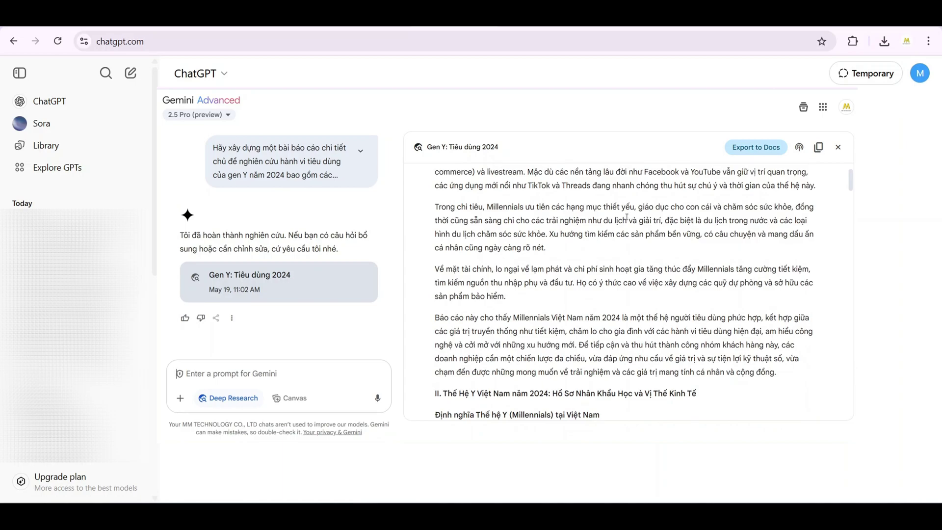
pyautogui.scroll(-5, 626, 217)
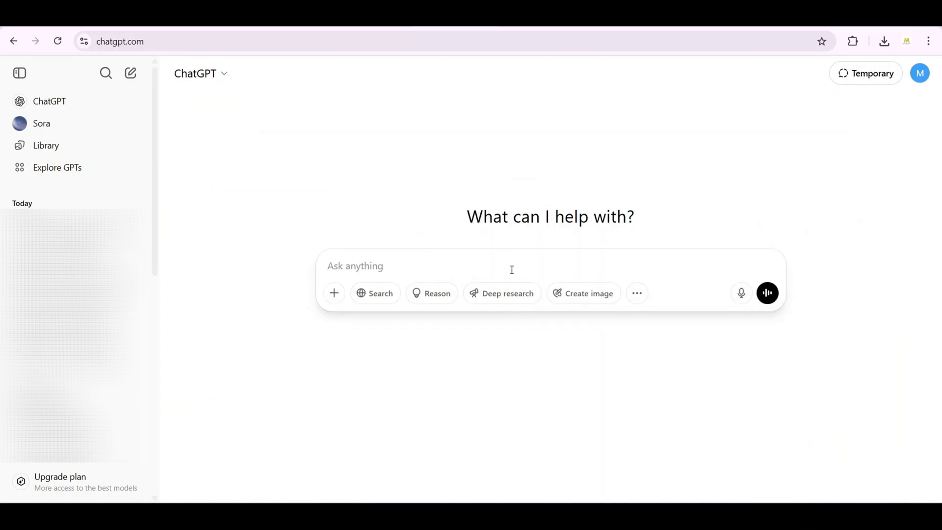
# Step: Submit the Deep research query "Nghiên cứu hành vi tiêu dùng của gen Y năm 2024"
pyautogui.click(508, 294)
pyautogui.write('Nghiên cứu hành vi tiêu dùng của gen Y năm 2024')
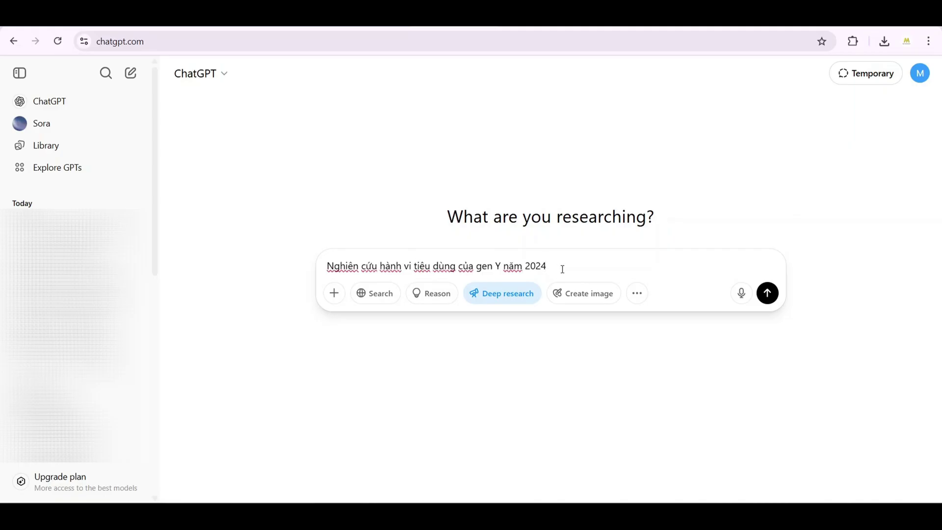
pyautogui.press('Return')
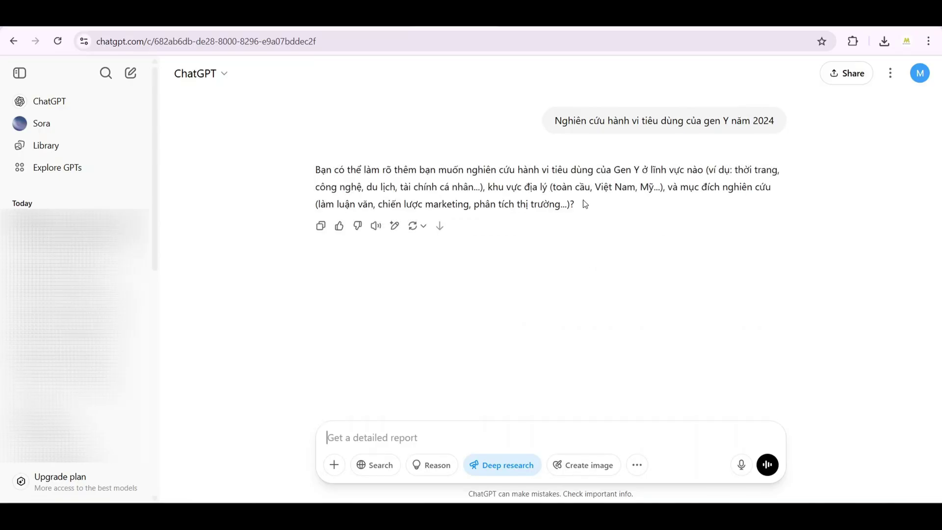
# Step: Review the submitted query and the reply's clarifying questions about field, region and research purpose
pyautogui.moveTo(552, 120); pyautogui.dragTo(775, 120)
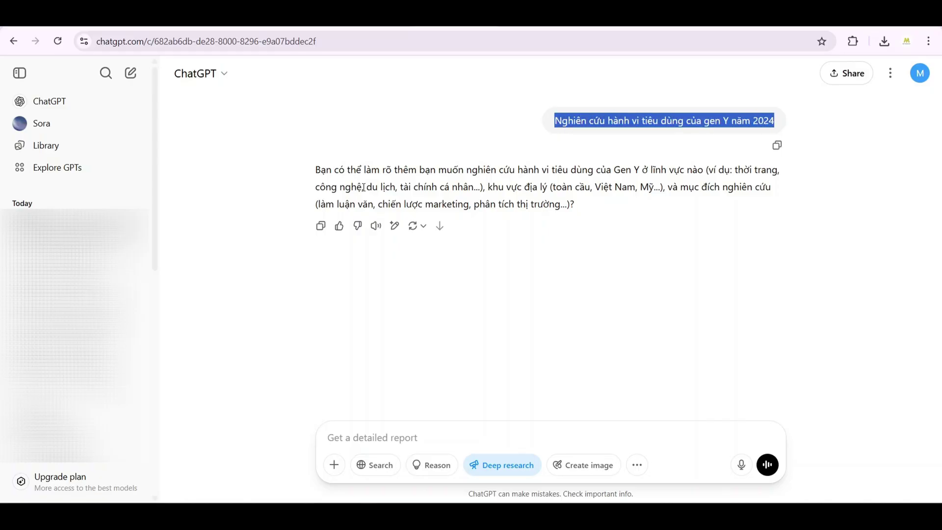
pyautogui.moveTo(316, 170); pyautogui.dragTo(403, 192)
pyautogui.click(403, 193)
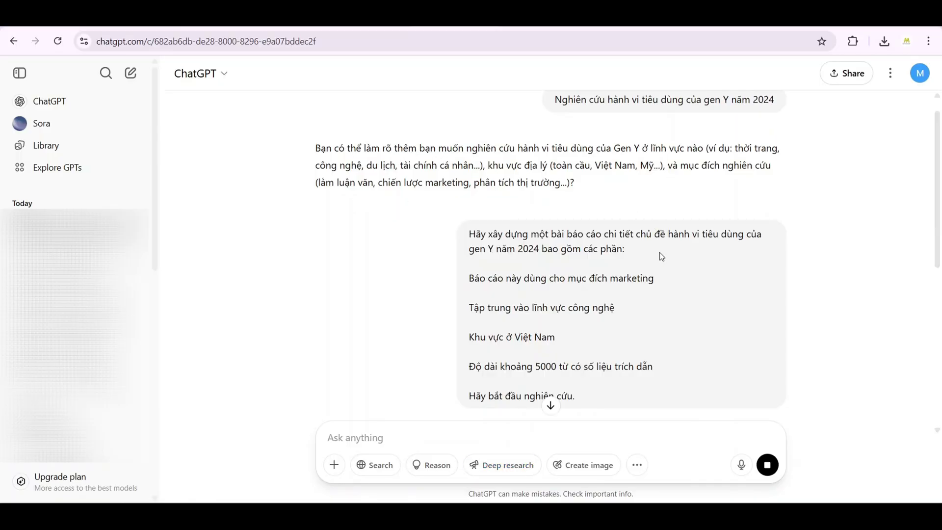
# Step: Examine the detailed prompt's requirements for marketing purpose, technology field, Vietnam region, Gen Y topic and cited report length
pyautogui.moveTo(468, 278); pyautogui.dragTo(583, 280)
pyautogui.moveTo(469, 308); pyautogui.dragTo(545, 309)
pyautogui.moveTo(469, 338); pyautogui.dragTo(520, 339)
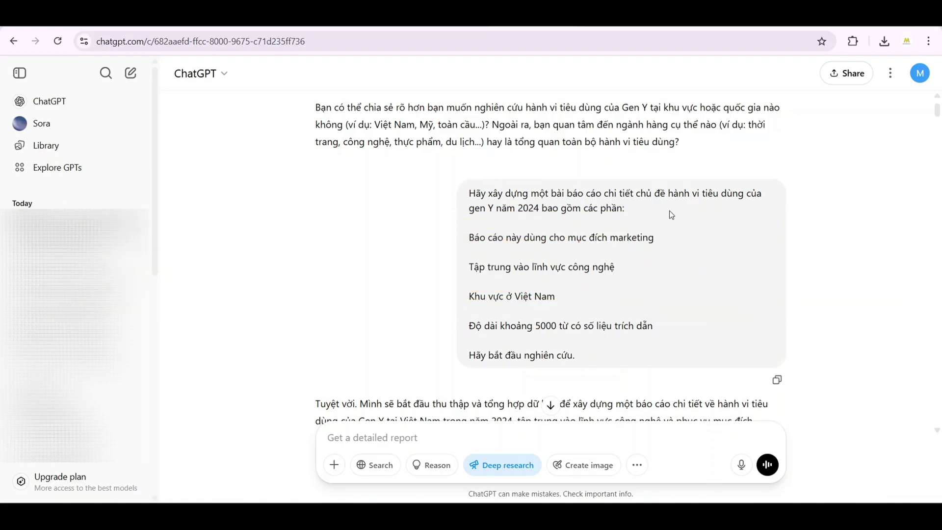
pyautogui.moveTo(495, 209); pyautogui.dragTo(694, 198)
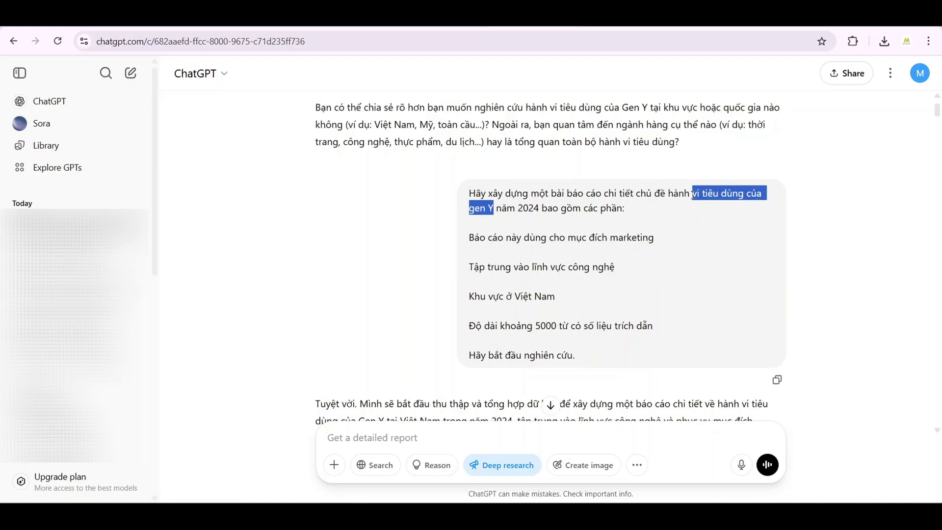
pyautogui.click(693, 191)
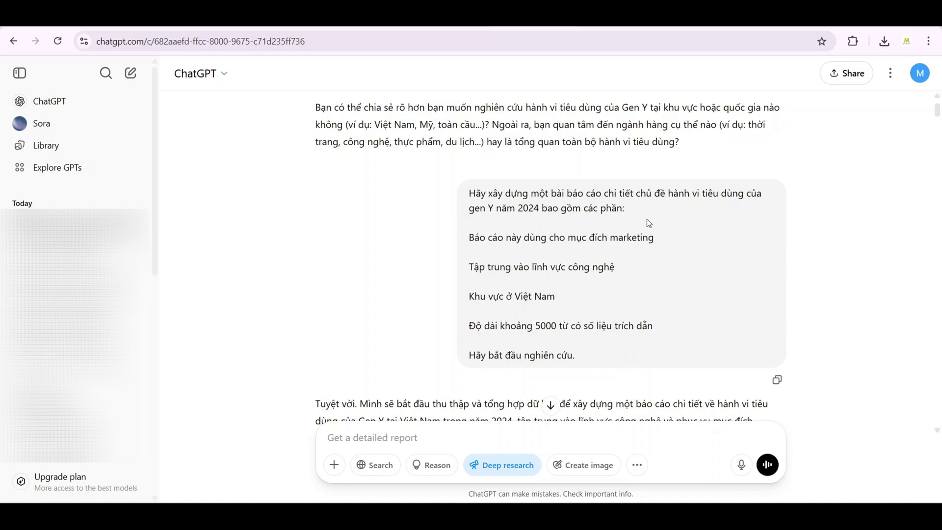
pyautogui.moveTo(659, 327); pyautogui.dragTo(470, 330)
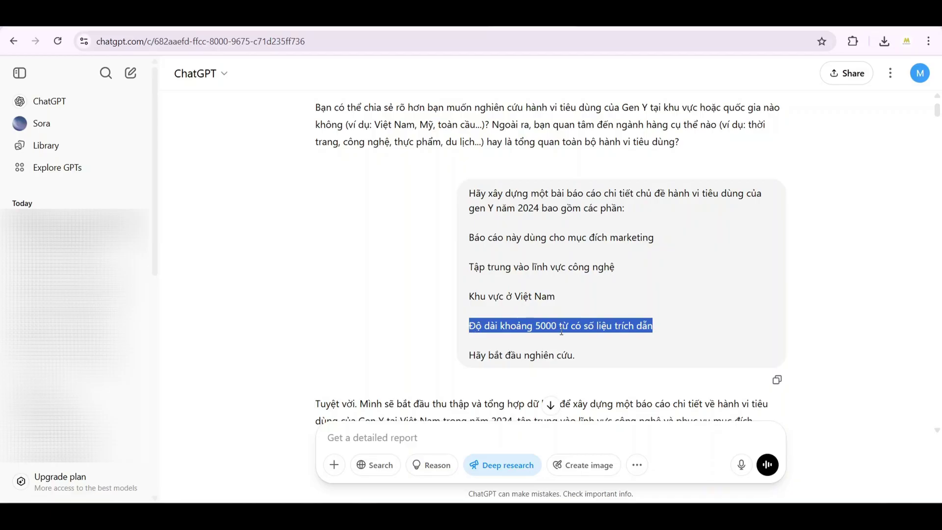
pyautogui.click(613, 334)
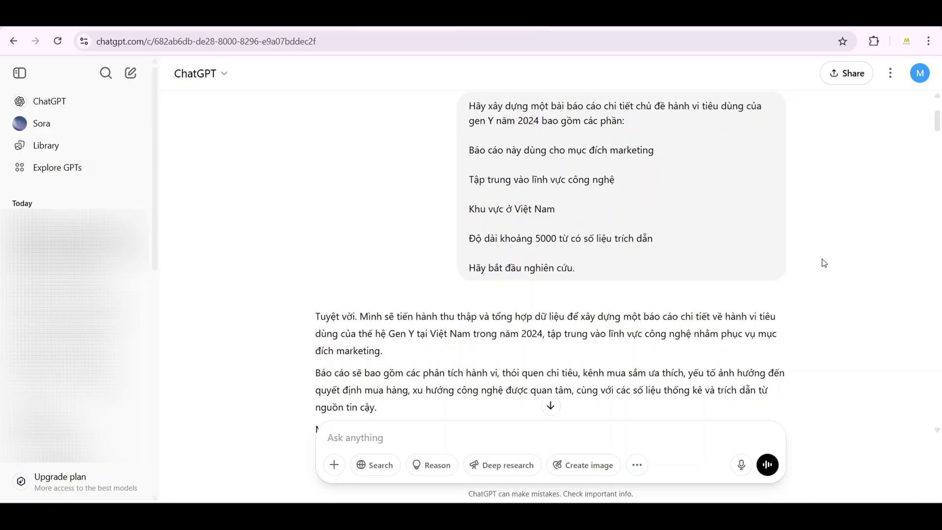
# Step: Read through the finished research report on Gen Y technology consumption in Vietnam, from its title down to the references
pyautogui.scroll(-6, 833, 252)
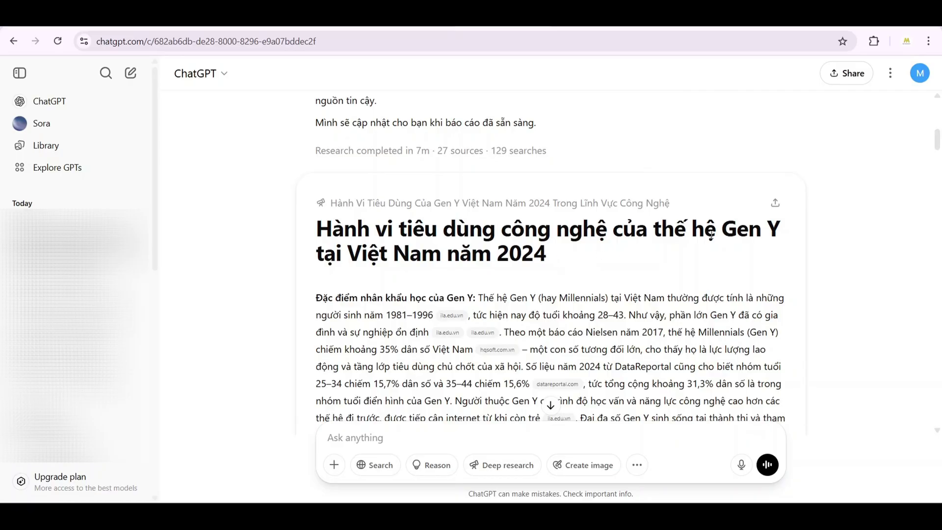
pyautogui.scroll(-3, 785, 231)
pyautogui.scroll(-12, 867, 224)
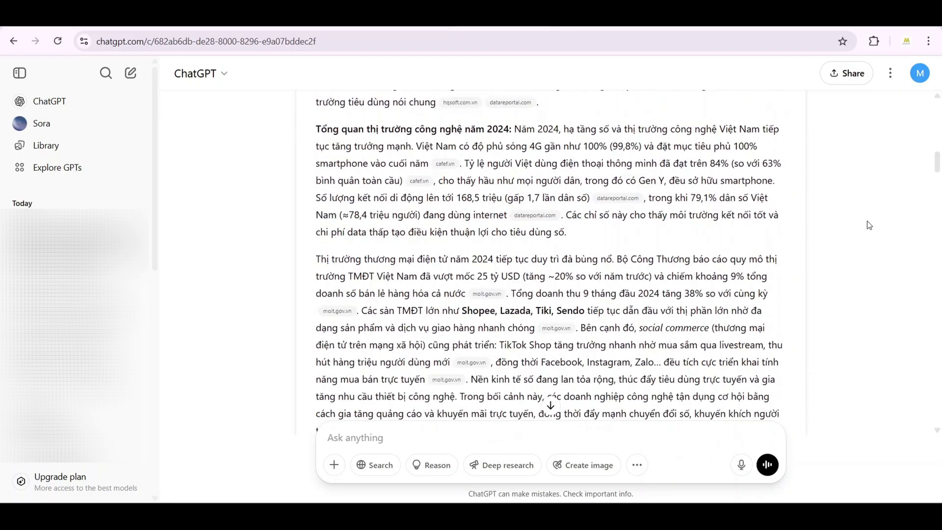
pyautogui.scroll(-10, 417, 221)
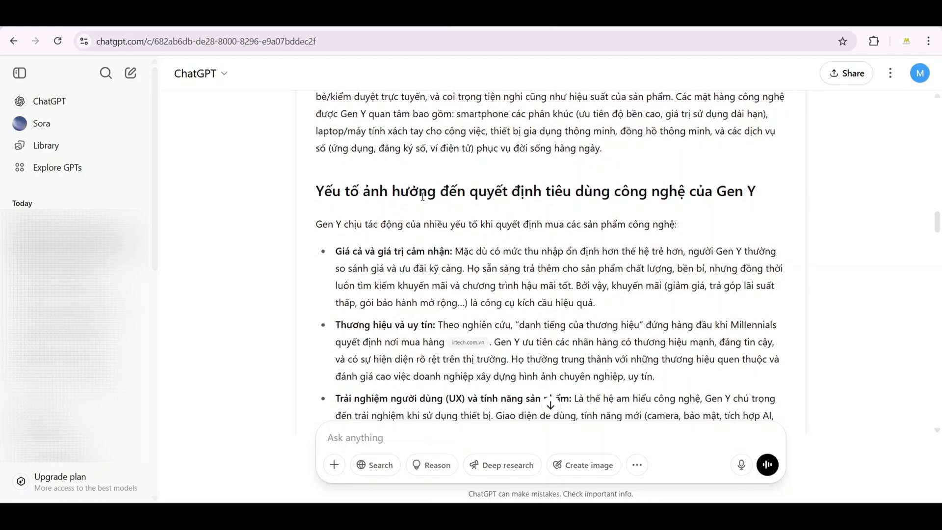
pyautogui.scroll(-15, 649, 190)
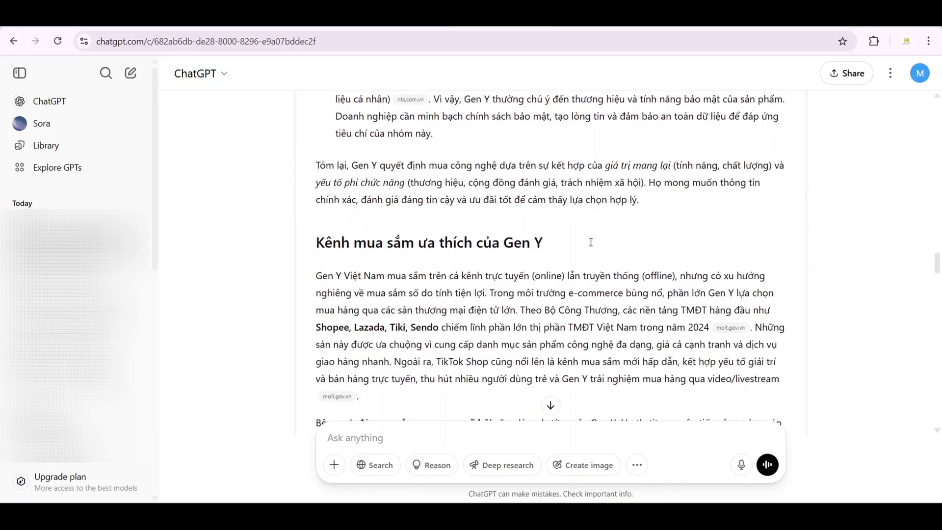
pyautogui.scroll(-15, 882, 267)
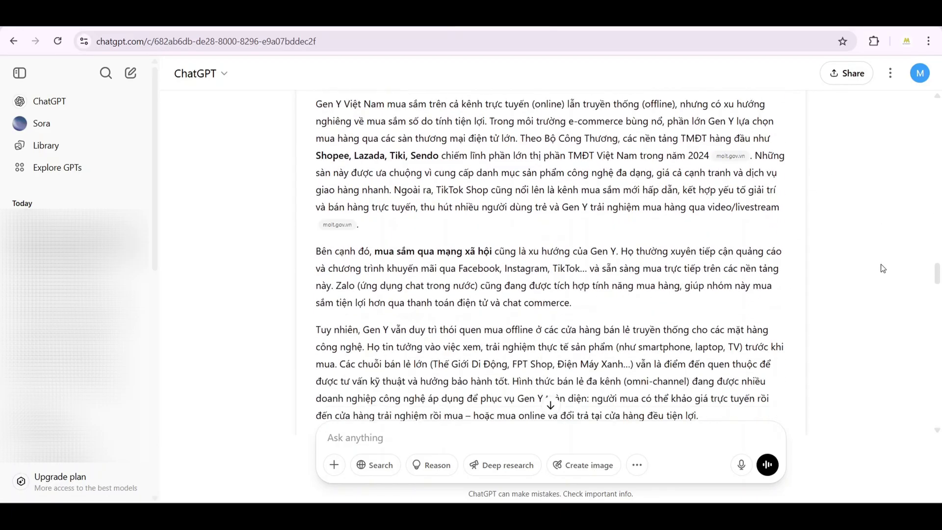
pyautogui.scroll(-15, 881, 264)
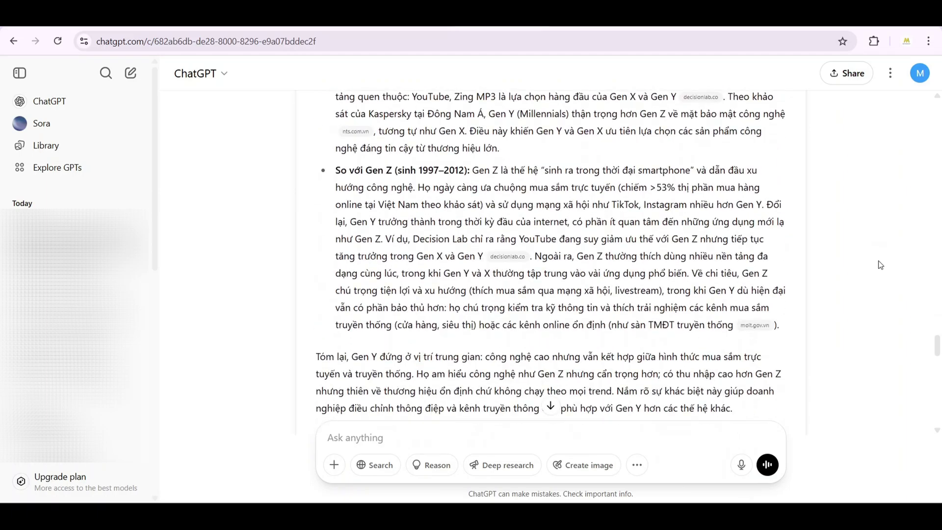
pyautogui.scroll(-15, 881, 265)
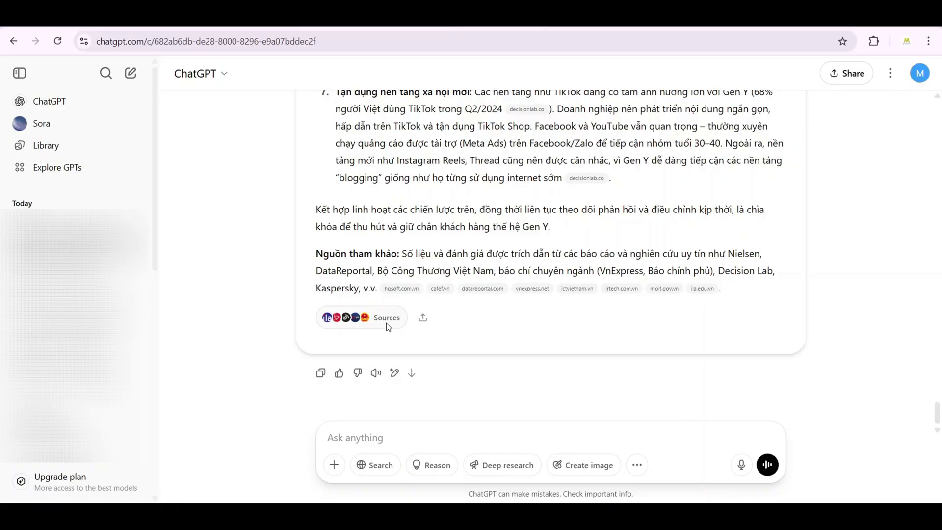
# Step: Check the ila.edu.vn source cited under the sustainability and social responsibility recommendation, and return to the report
pyautogui.scroll(10, 385, 324)
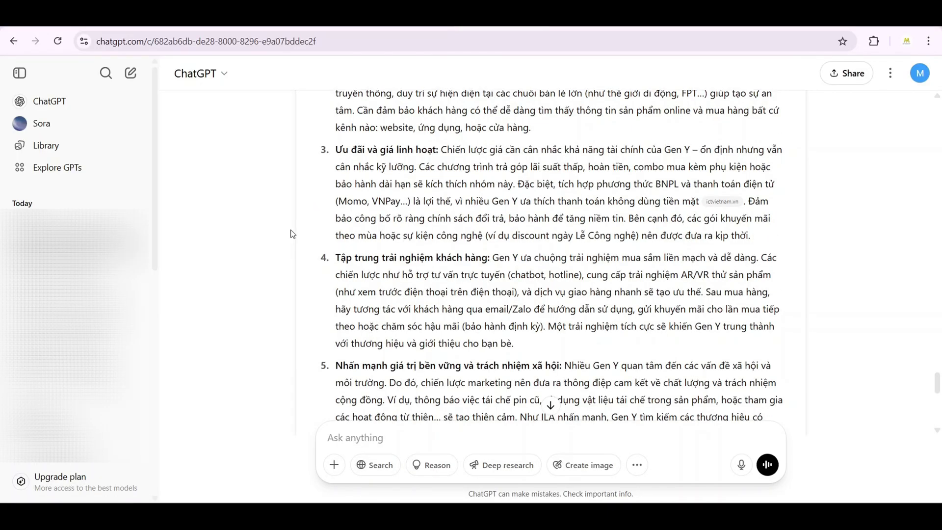
pyautogui.scroll(-1, 495, 369)
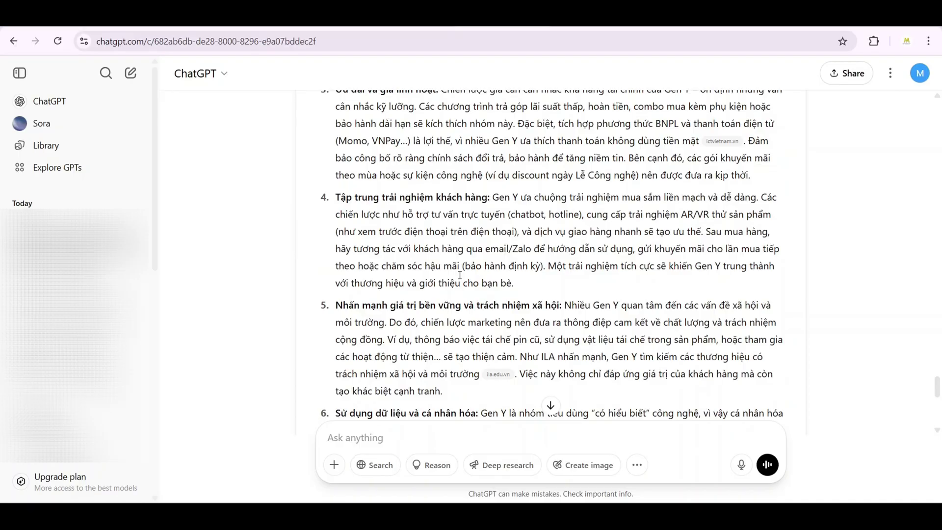
pyautogui.click(497, 373)
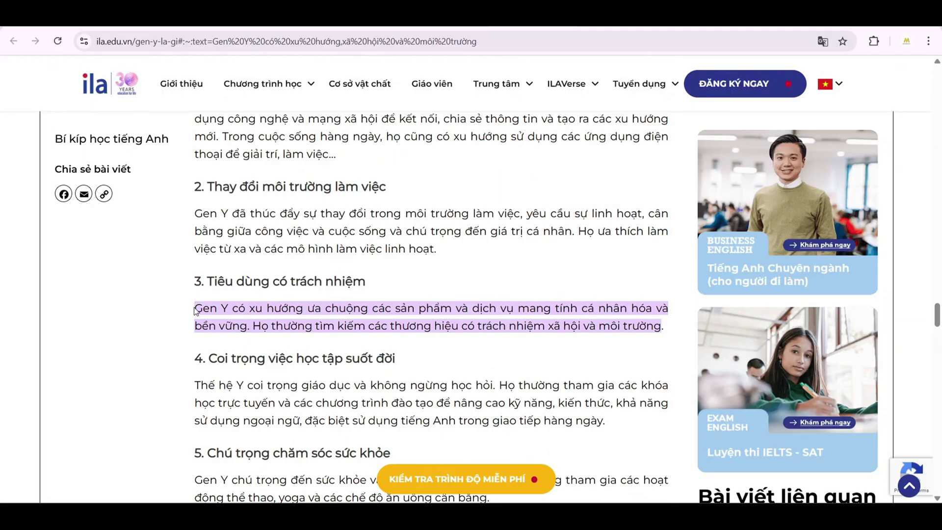
pyautogui.hotkey('ctrl', 'w')
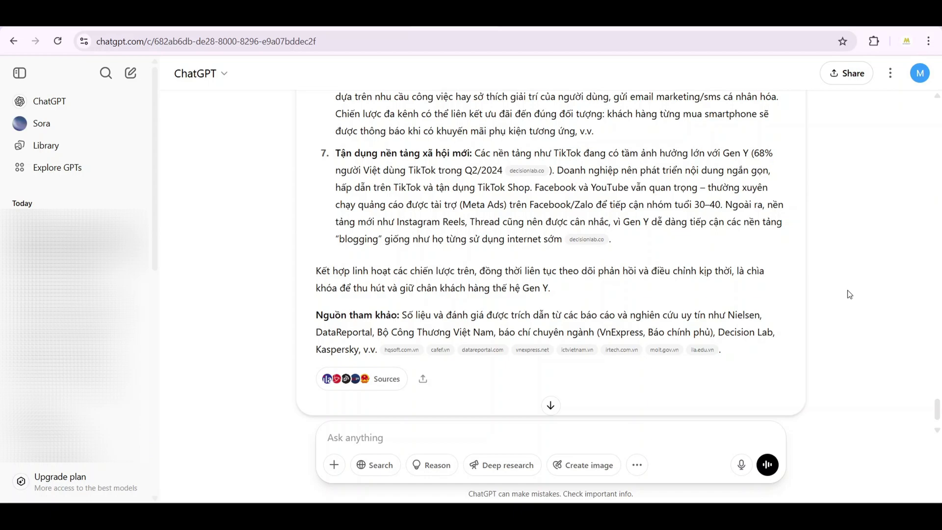
# Step: Look through the report's full list of source citations and close it
pyautogui.scroll(-1, 847, 290)
pyautogui.click(385, 317)
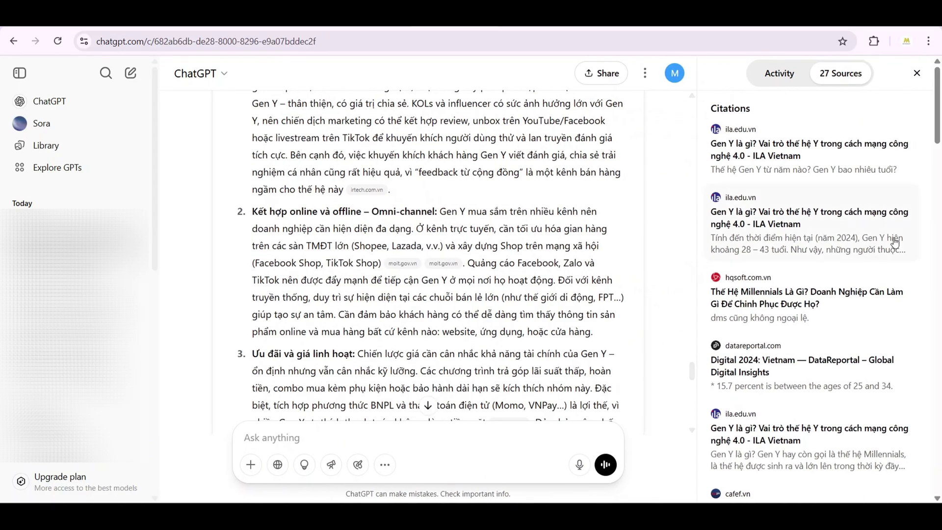
pyautogui.scroll(-8, 890, 240)
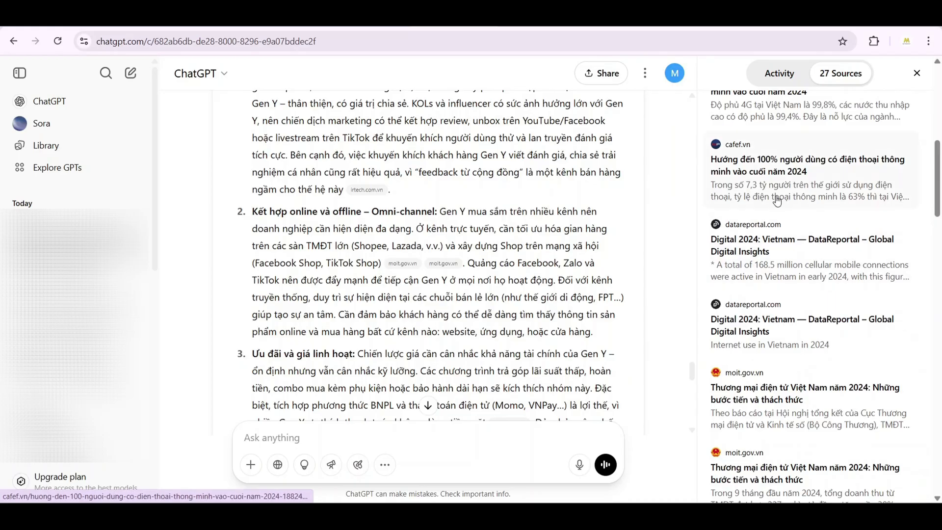
pyautogui.press('Escape')
pyautogui.scroll(3, 866, 239)
# Step: Examine the slide outline generated from the report, from the title slide through the closing Q&A slide
pyautogui.moveTo(626, 290)
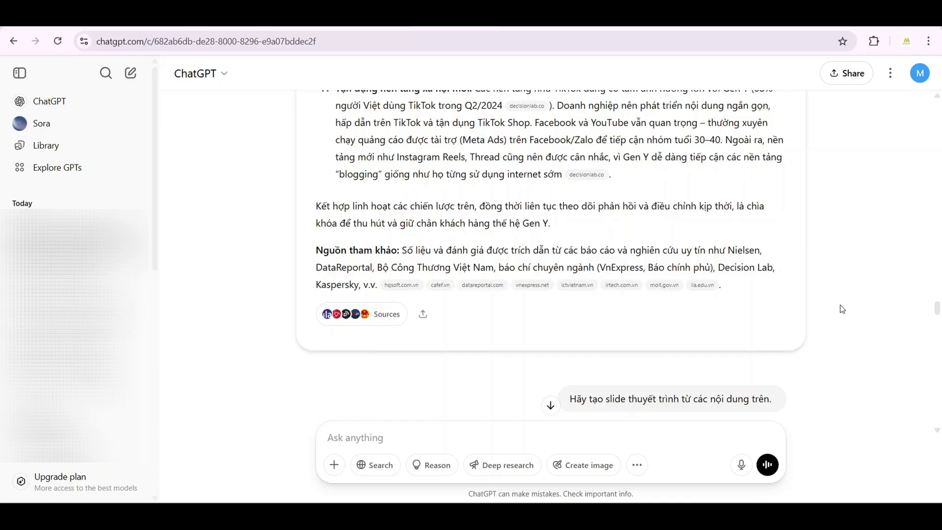
pyautogui.scroll(-5, 836, 302)
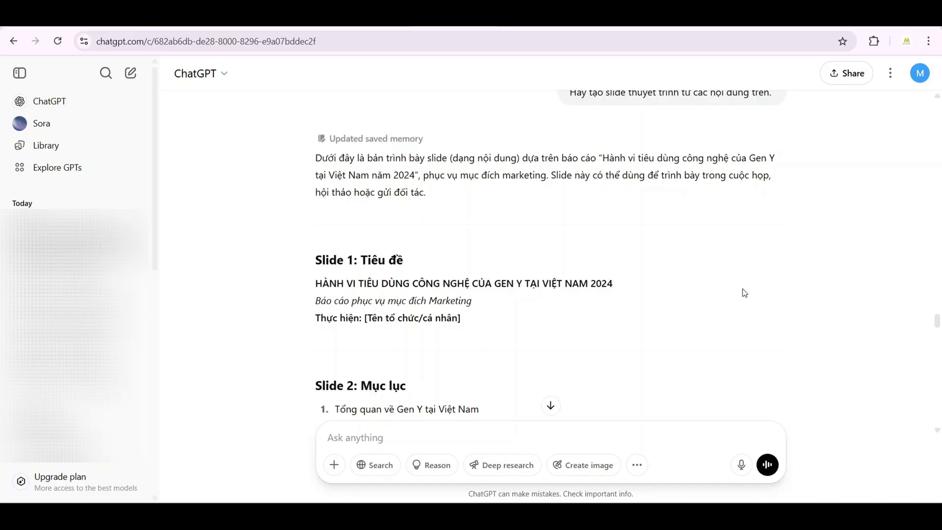
pyautogui.scroll(-3, 700, 295)
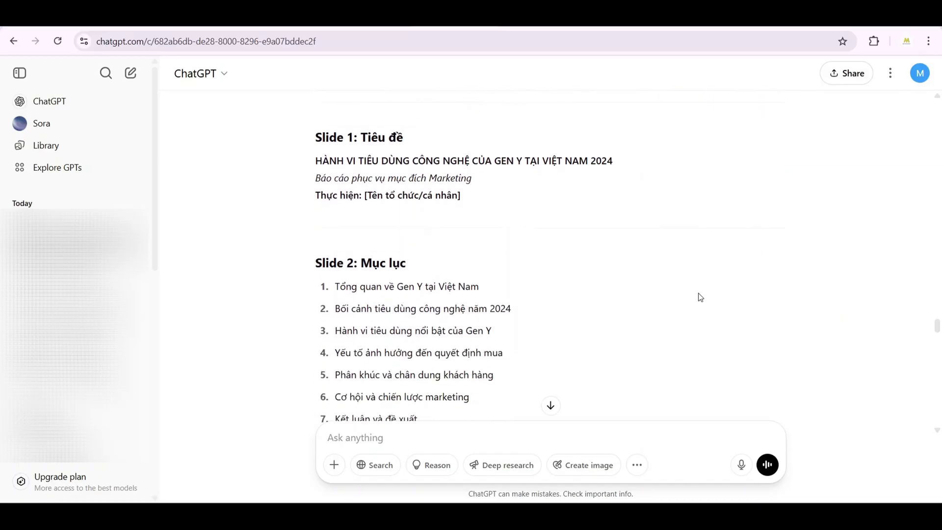
pyautogui.scroll(-7, 700, 297)
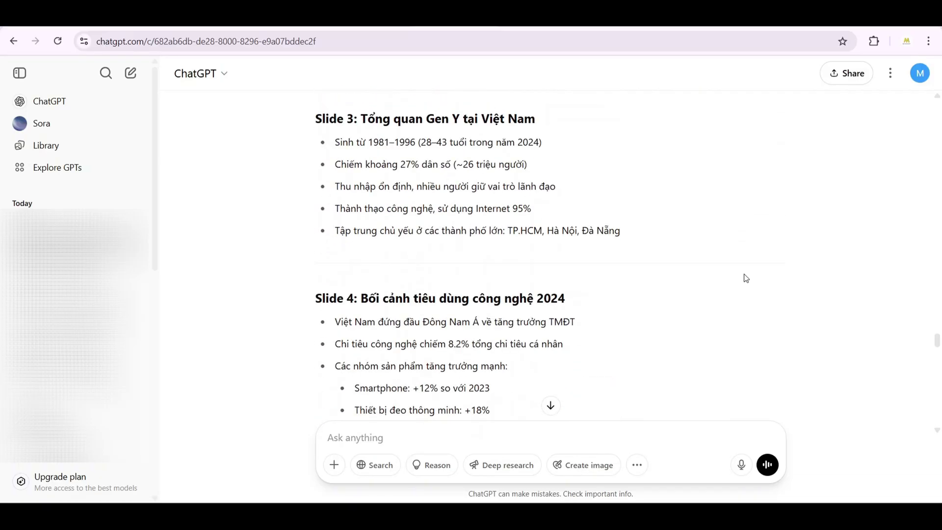
pyautogui.scroll(-5, 748, 275)
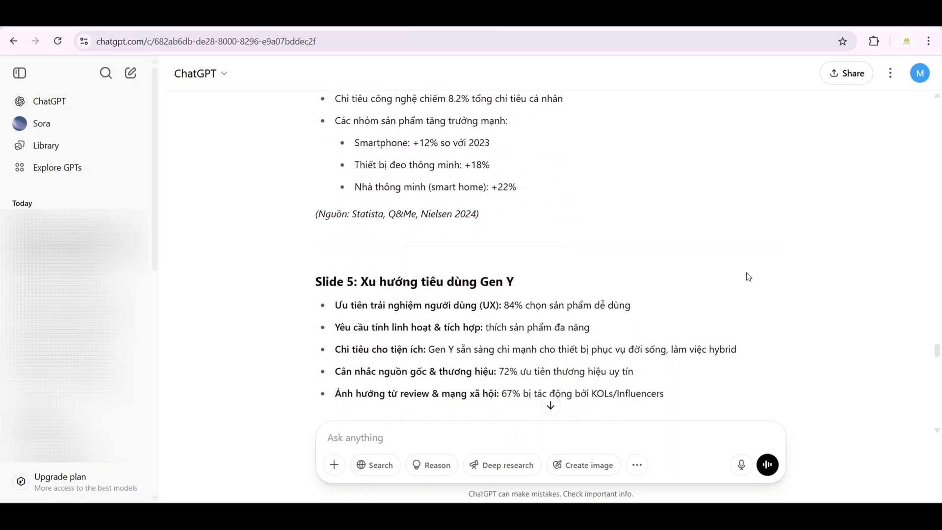
pyautogui.scroll(-5, 746, 273)
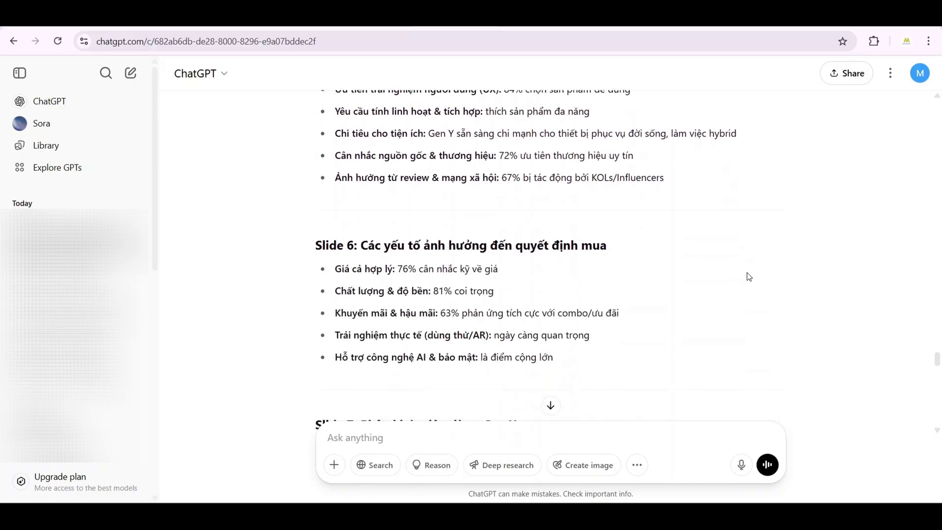
pyautogui.scroll(-8, 765, 275)
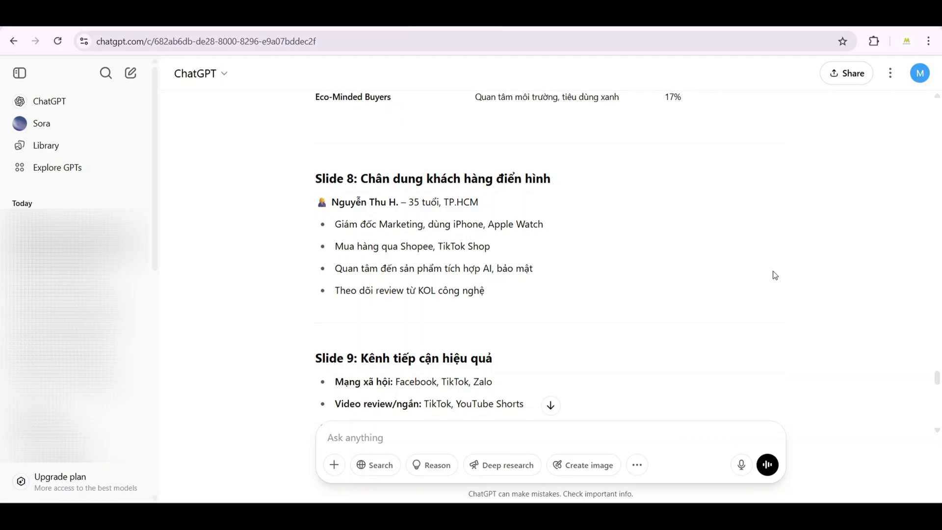
pyautogui.scroll(-10, 774, 274)
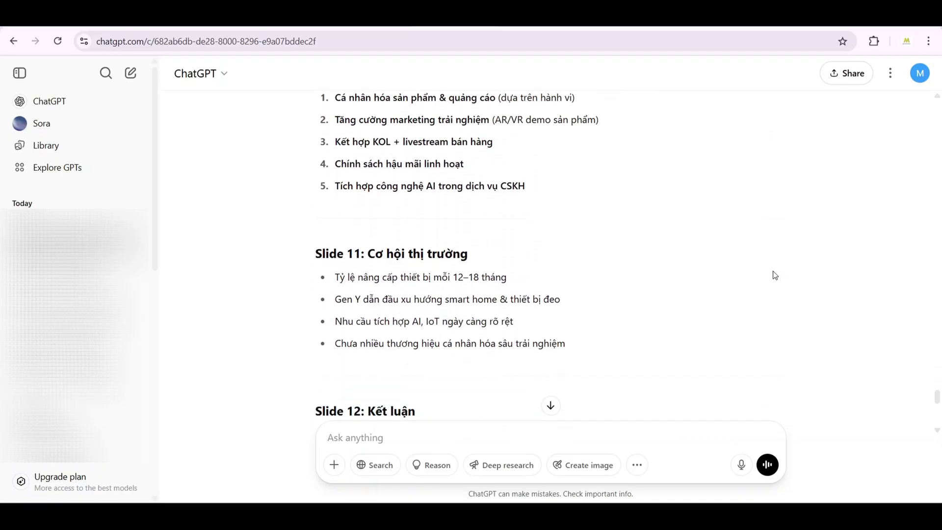
pyautogui.scroll(-3, 774, 275)
pyautogui.scroll(-6, 774, 274)
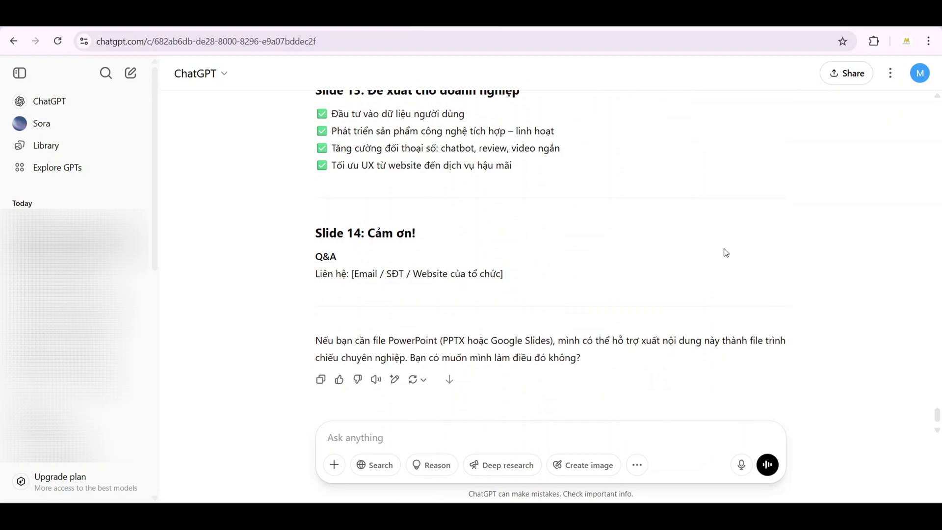
pyautogui.scroll(1, 785, 247)
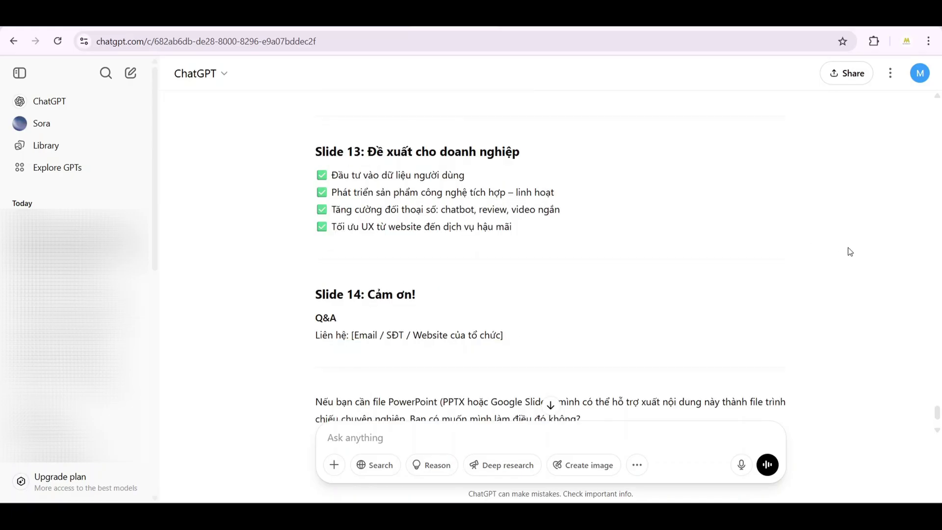
pyautogui.scroll(4, 924, 376)
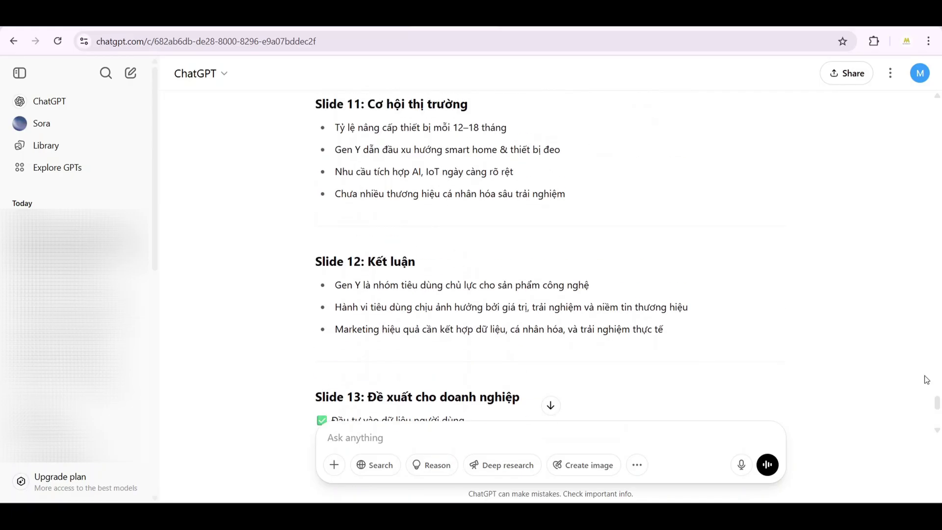
# Step: Return to the end of the Gen Y technology consumption research report and copy the full report
pyautogui.moveTo(937, 404); pyautogui.dragTo(887, 293)
pyautogui.scroll(-2, 887, 293)
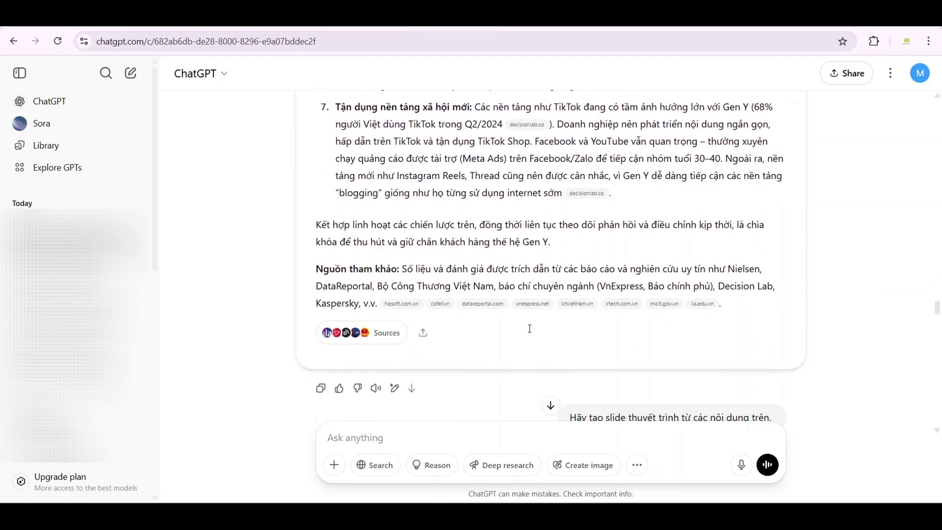
pyautogui.scroll(2, 520, 332)
pyautogui.scroll(-2, 520, 331)
pyautogui.click(321, 389)
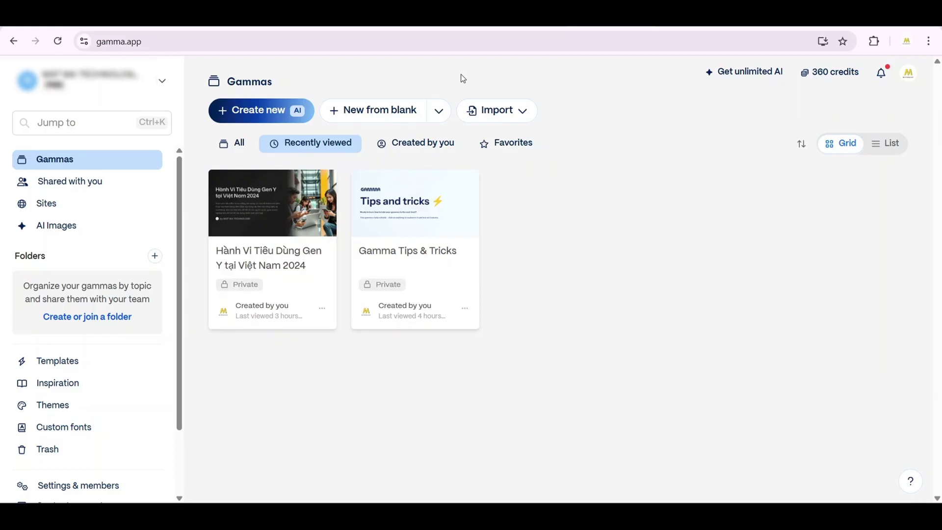
# Step: In Gamma, start a new AI presentation from pasted text, using the copied research report as its content
pyautogui.click(260, 109)
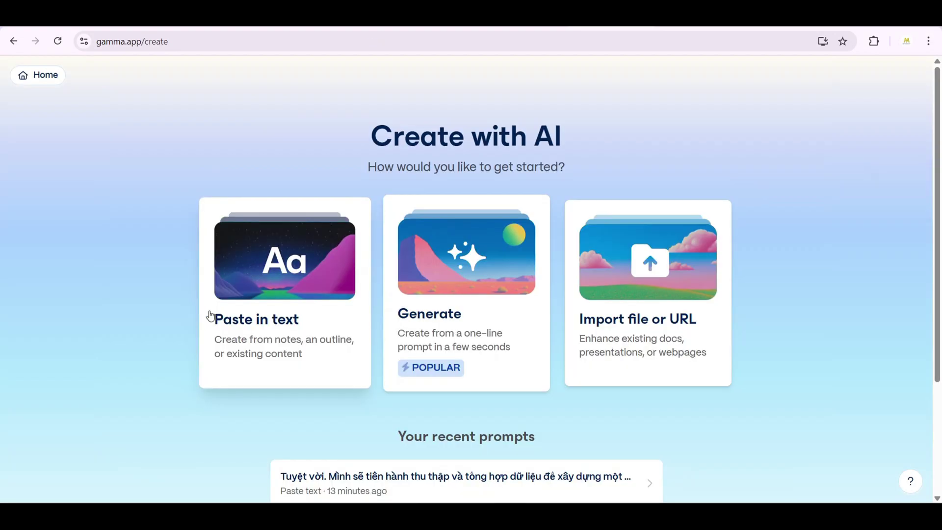
pyautogui.click(282, 305)
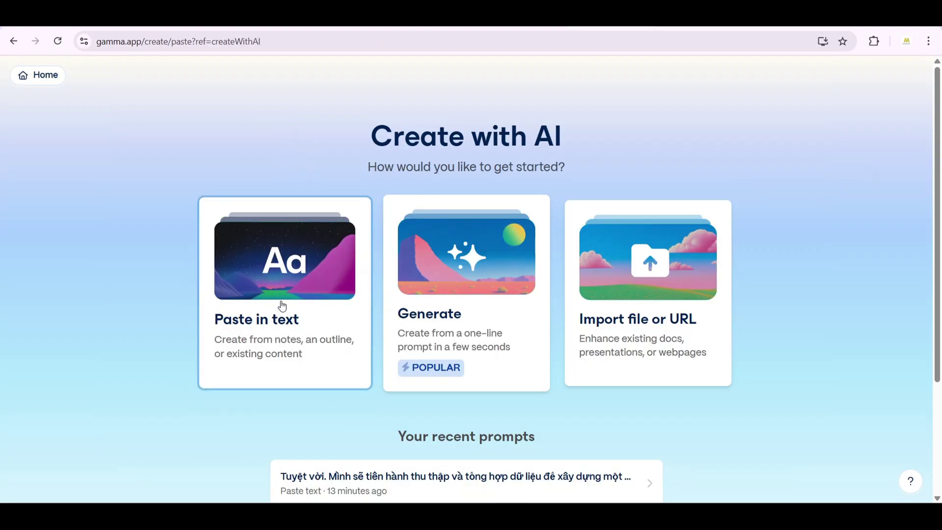
pyautogui.hotkey('ctrl', 'v')
pyautogui.scroll(-10, 449, 270)
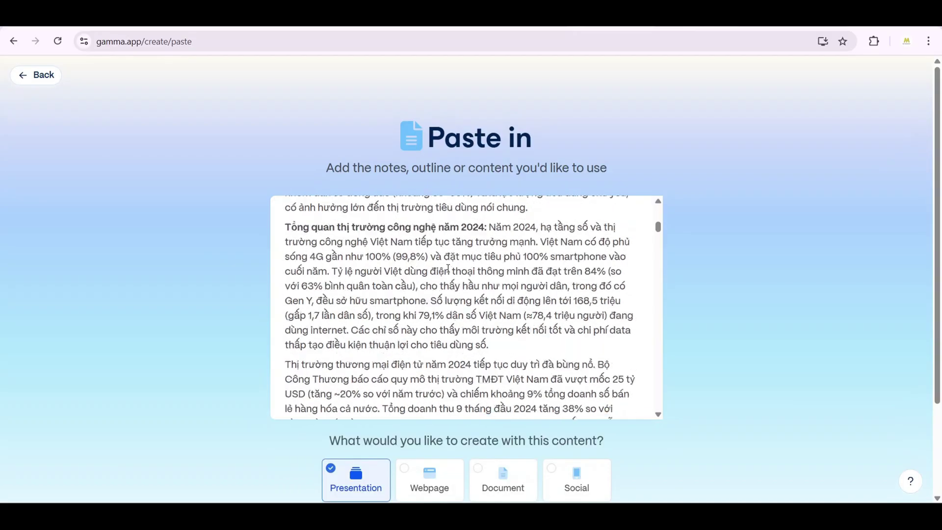
pyautogui.scroll(-3, 802, 269)
pyautogui.click(451, 447)
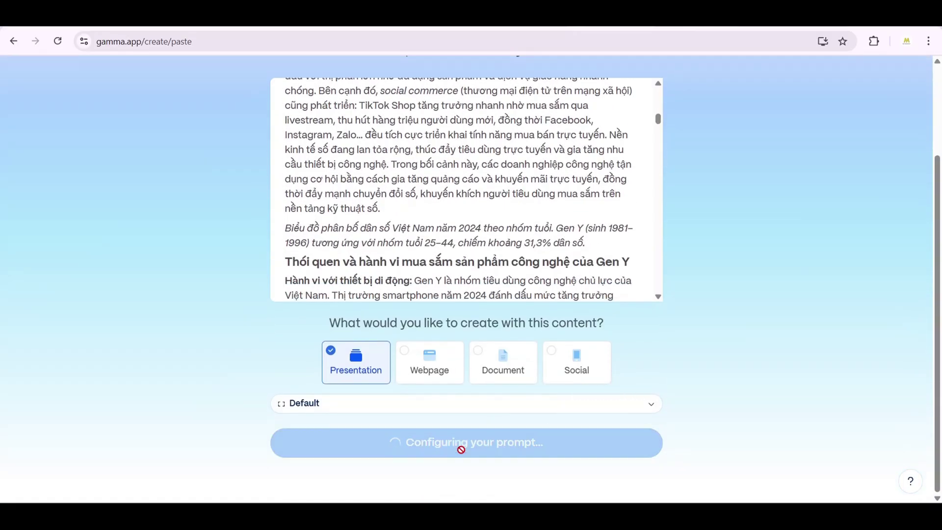
# Step: Accept the prompt settings, pick a dark theme for the presentation and generate the slides
pyautogui.click(535, 482)
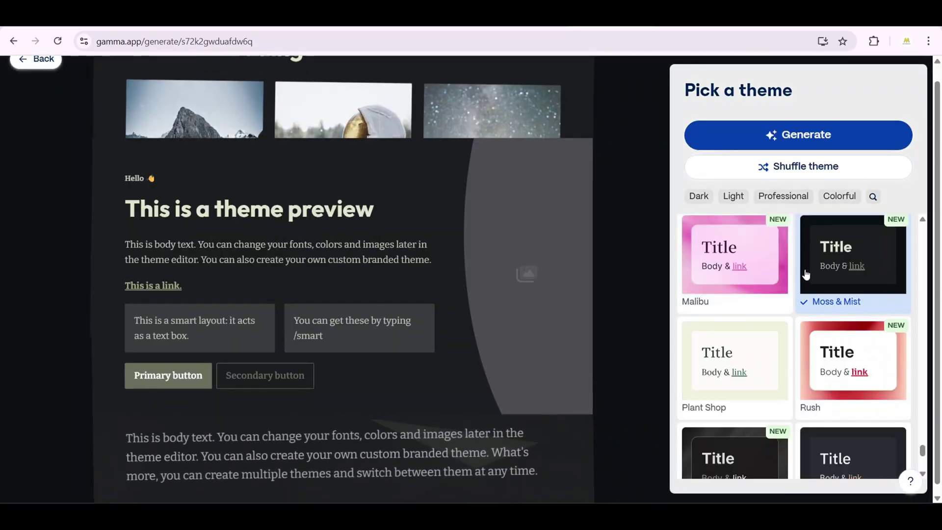
pyautogui.scroll(-3, 785, 278)
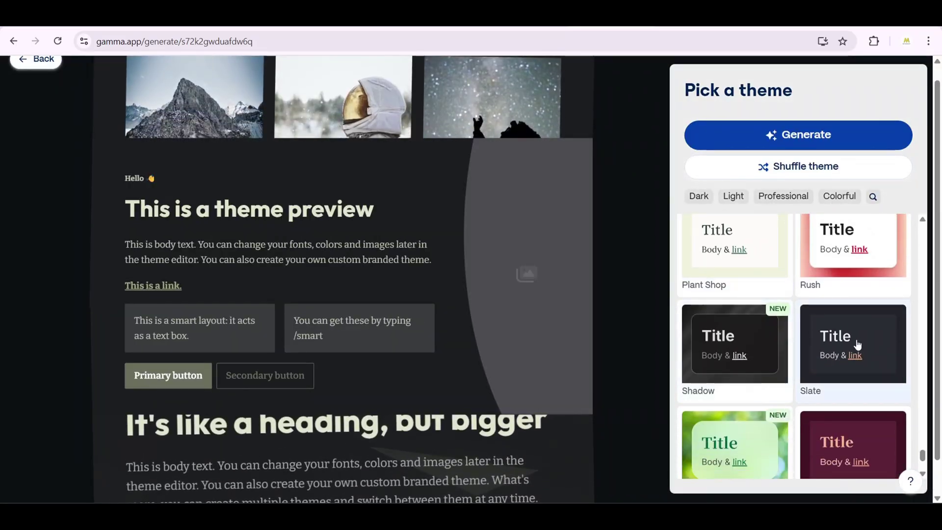
pyautogui.click(823, 343)
pyautogui.click(795, 135)
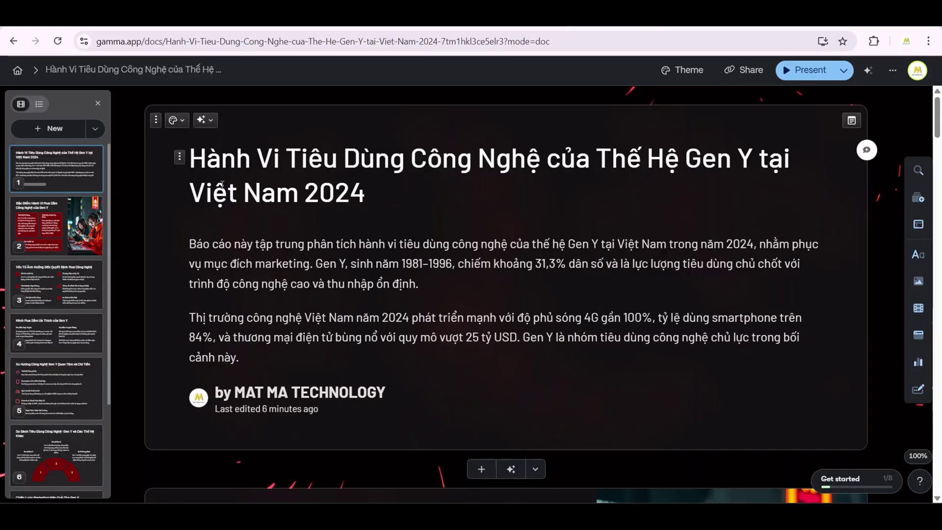
# Step: Review the generated slides from the title card through buying factors, generation comparison and marketing strategies to the conclusion
pyautogui.moveTo(190, 158); pyautogui.dragTo(315, 191)
pyautogui.scroll(-10, 644, 179)
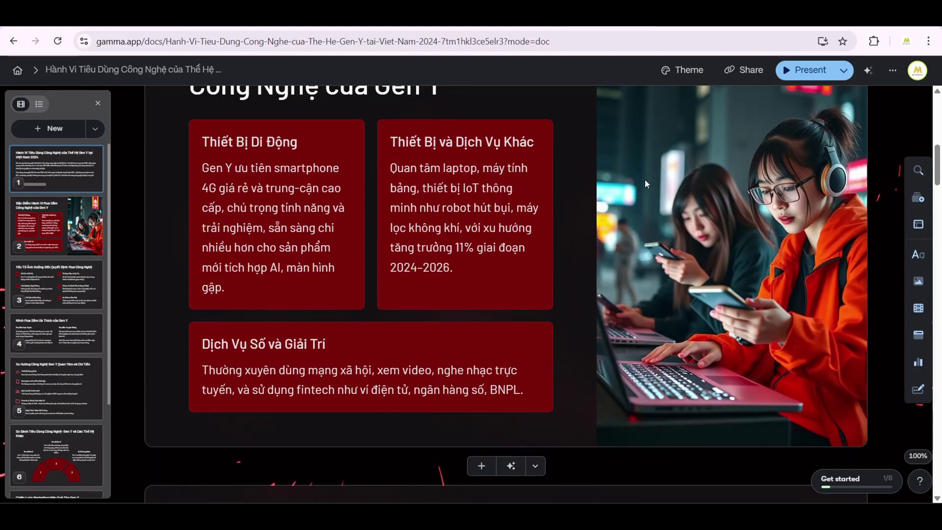
pyautogui.scroll(1, 680, 175)
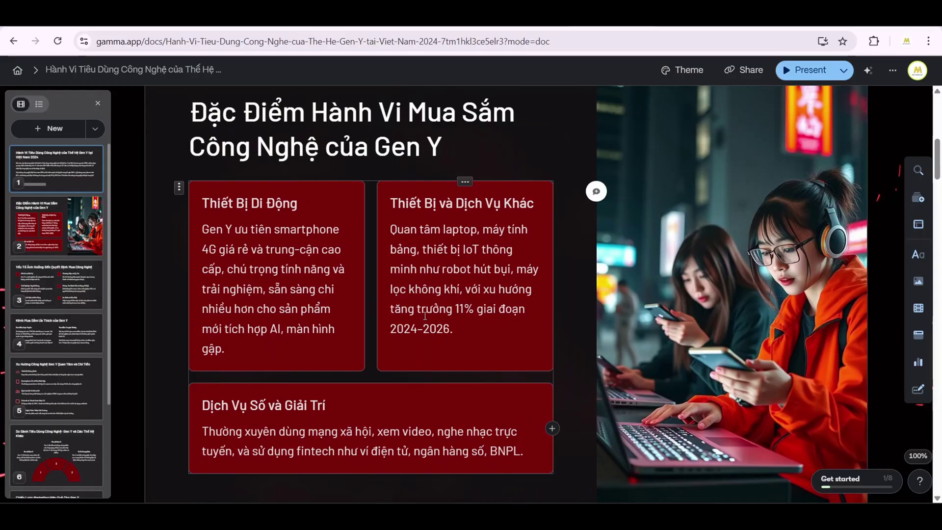
pyautogui.scroll(-8, 416, 311)
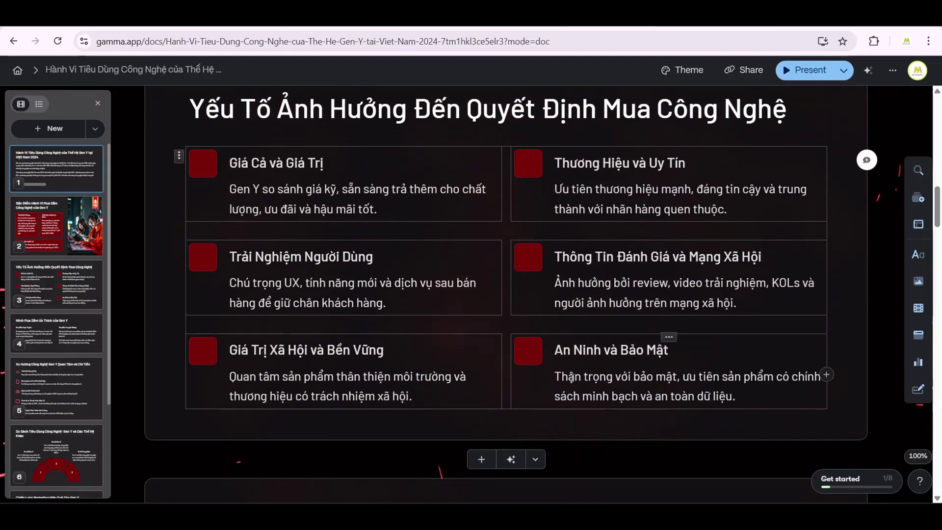
pyautogui.scroll(-15, 518, 272)
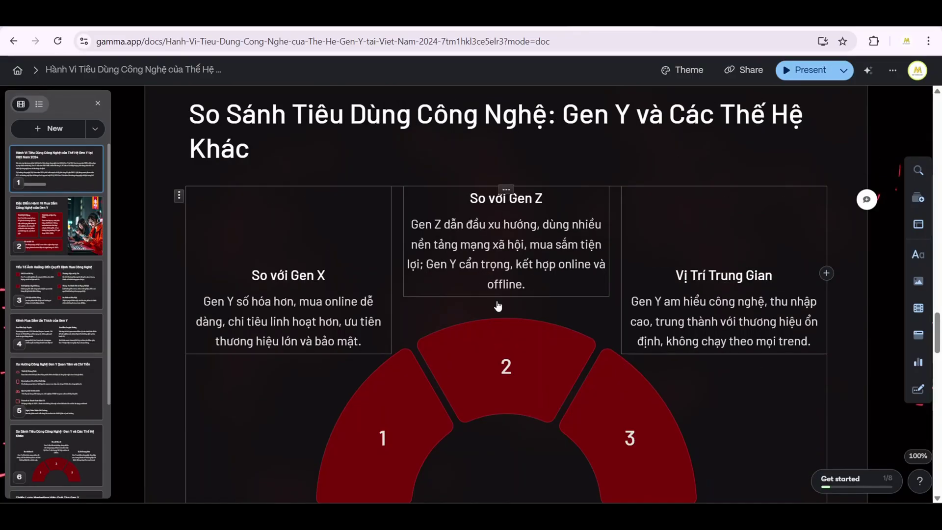
pyautogui.scroll(-10, 498, 306)
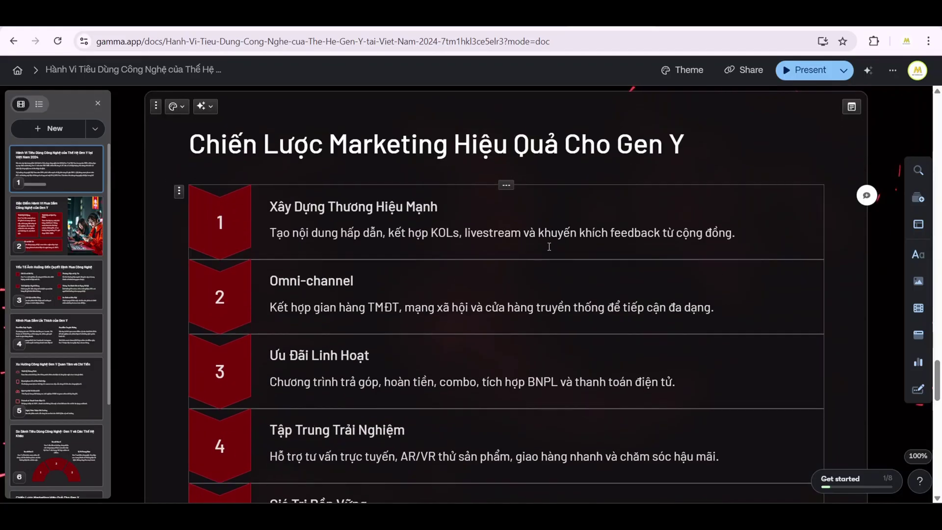
pyautogui.scroll(-4, 549, 247)
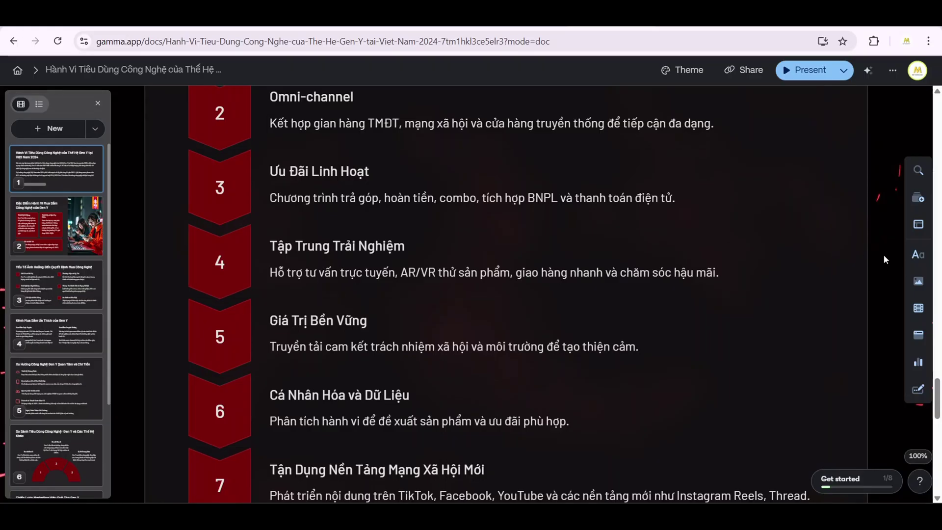
pyautogui.scroll(-9, 884, 255)
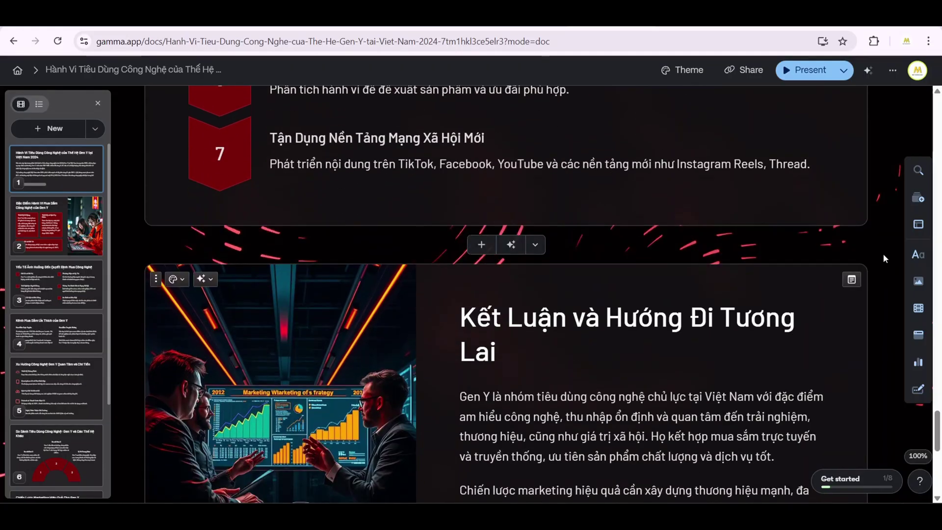